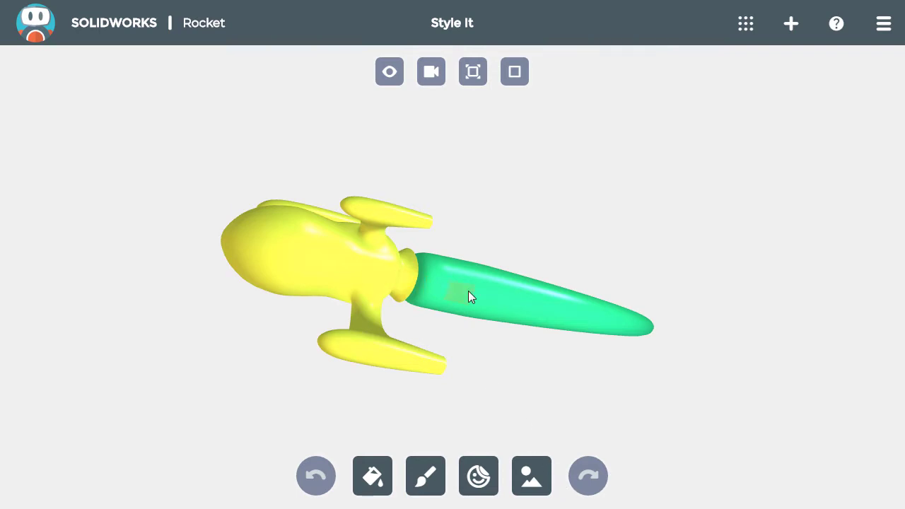
# Bucket-fill the rocket body light green and its long tail yellow-orange.
pyautogui.click(375, 471)
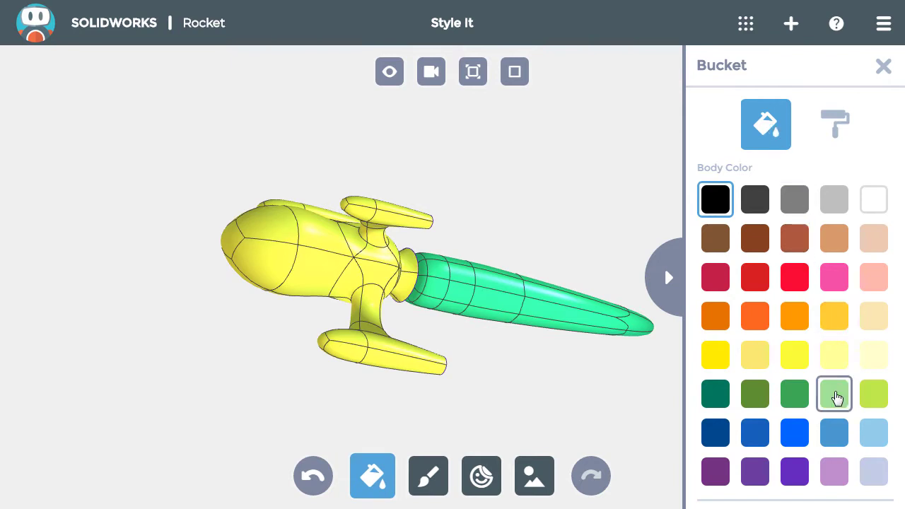
pyautogui.click(836, 394)
pyautogui.click(359, 249)
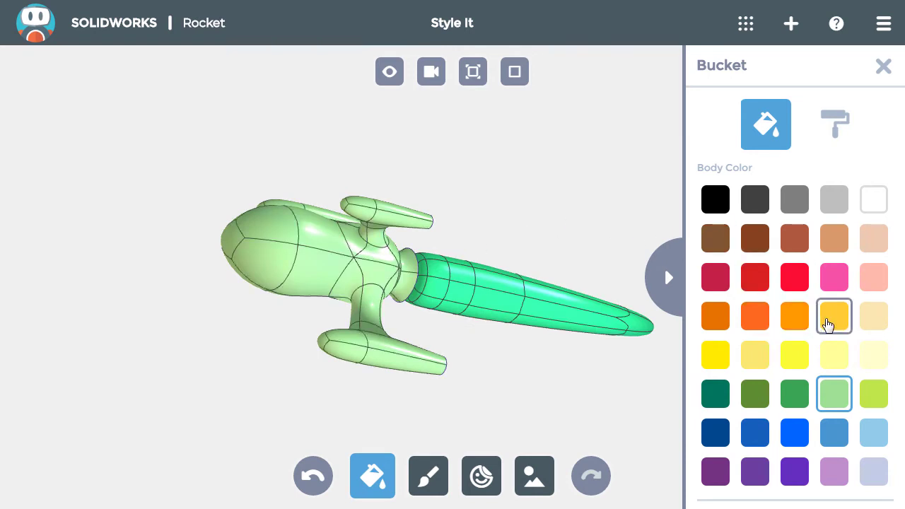
pyautogui.click(827, 323)
pyautogui.click(536, 308)
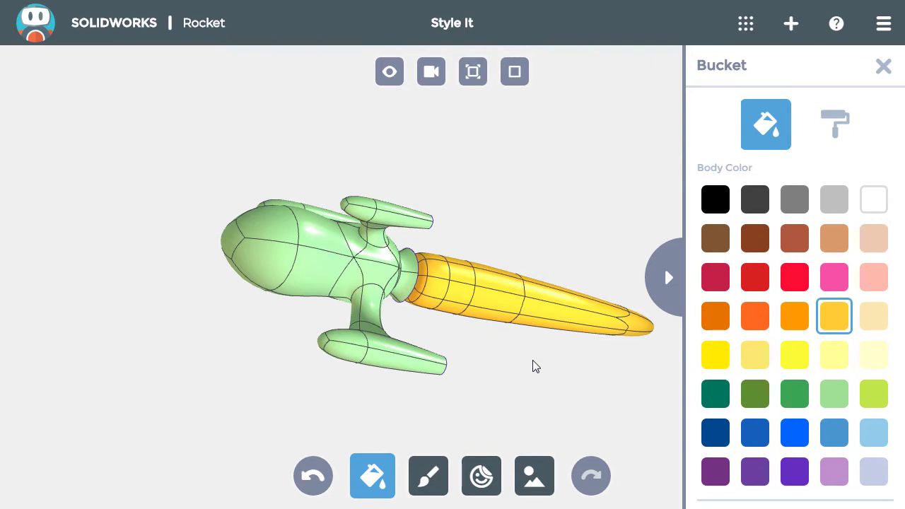
# Switch to patch colouring and paint the nose cap and two fins' front ends bright blue.
pyautogui.click(828, 128)
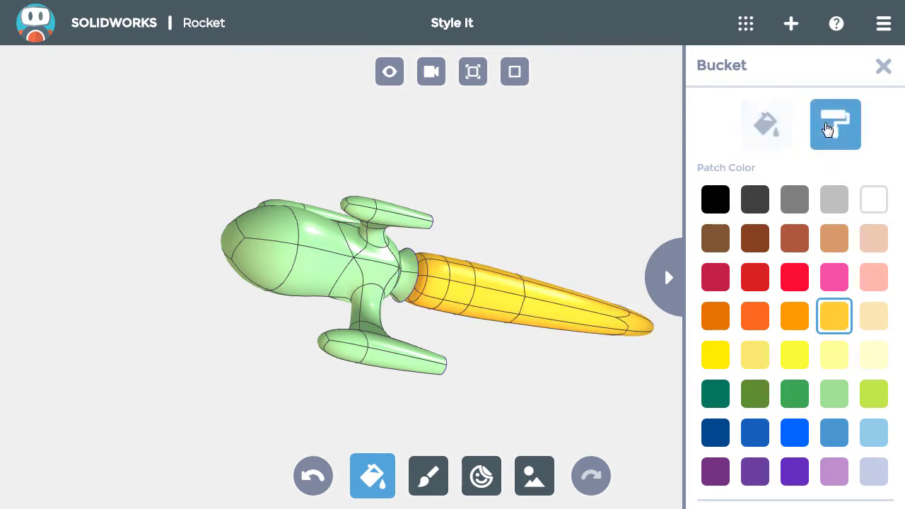
pyautogui.click(790, 432)
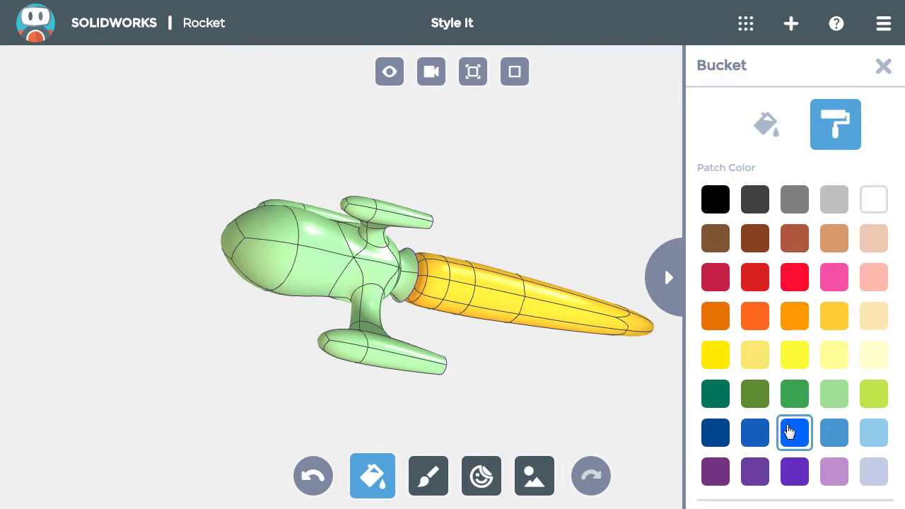
pyautogui.click(262, 230)
pyautogui.click(262, 266)
pyautogui.click(232, 228)
pyautogui.click(229, 248)
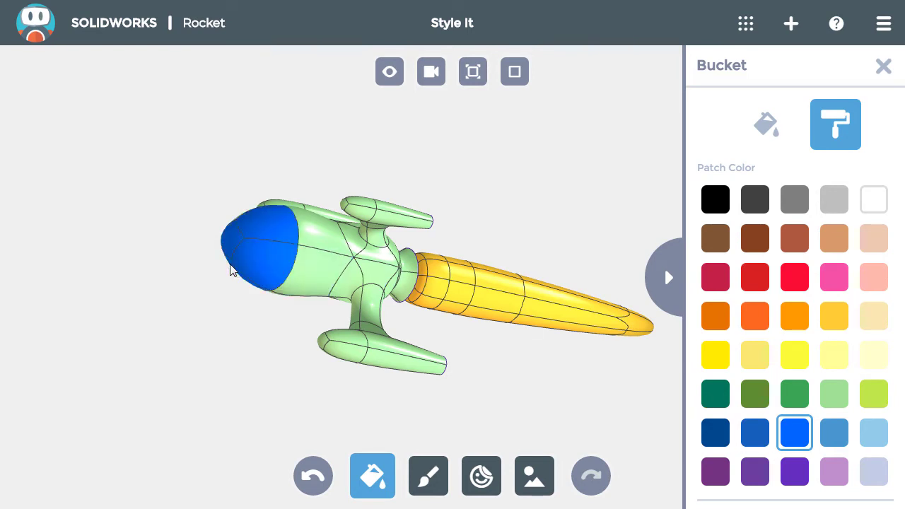
pyautogui.click(355, 208)
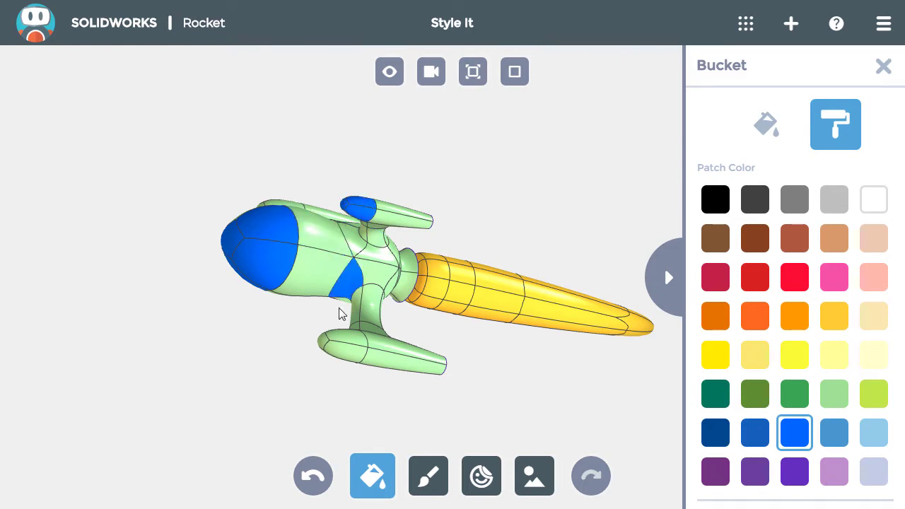
pyautogui.click(330, 343)
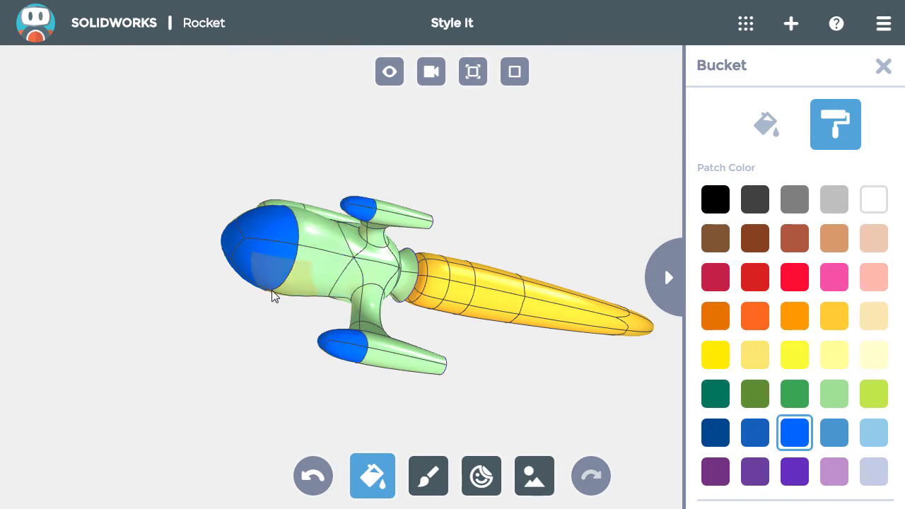
# Orbit the rocket and paint the remaining fin front ends and nose cap side bright blue.
pyautogui.moveTo(278, 304); pyautogui.dragTo(324, 330)
pyautogui.click(375, 294)
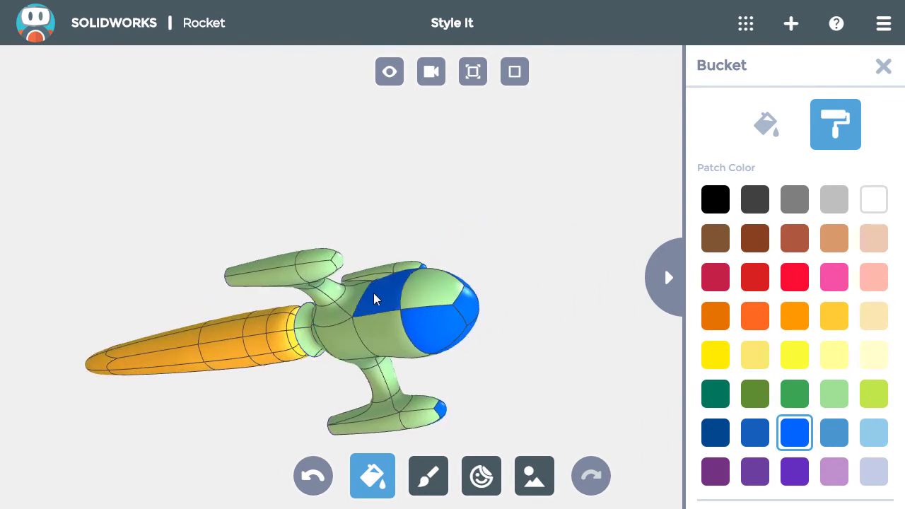
pyautogui.moveTo(375, 294)
pyautogui.mouseDown()
pyautogui.moveTo(386, 315)
pyautogui.moveTo(392, 294)
pyautogui.mouseUp()
pyautogui.click(416, 290)
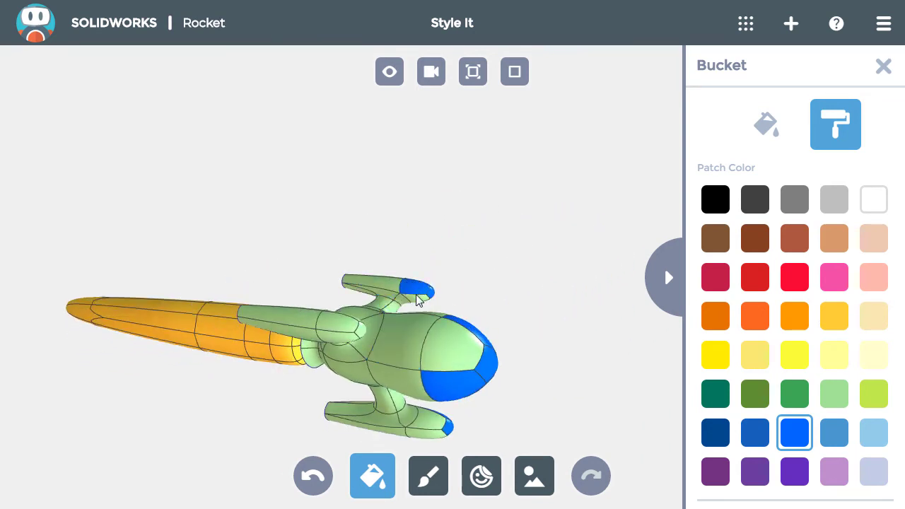
pyautogui.click(457, 352)
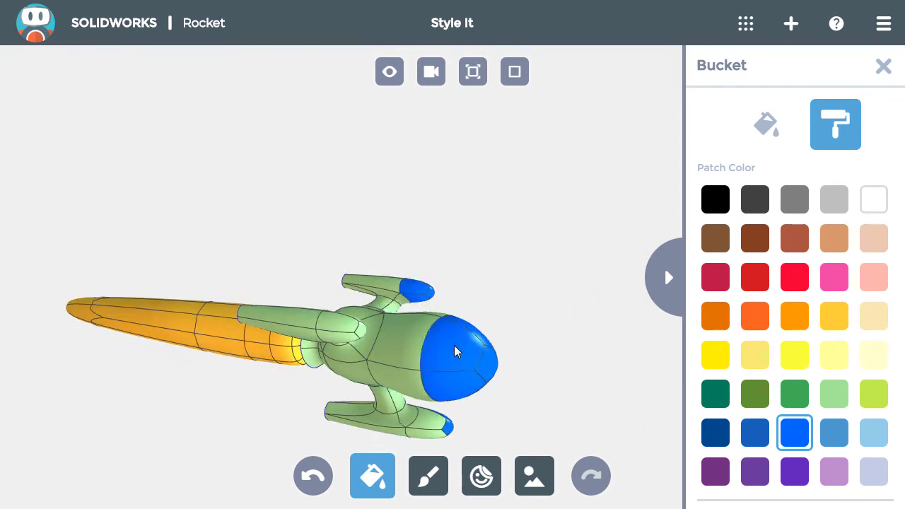
pyautogui.click(348, 338)
pyautogui.click(423, 423)
pyautogui.moveTo(461, 369); pyautogui.dragTo(156, 311)
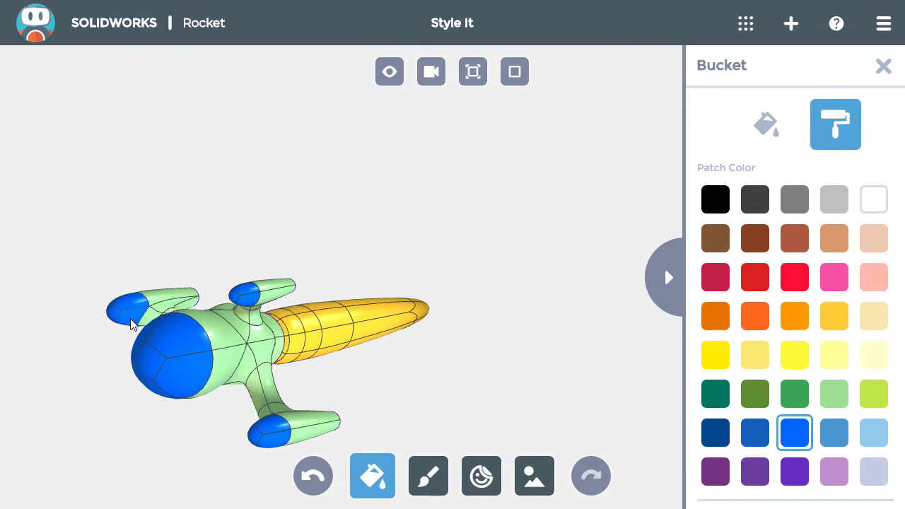
pyautogui.moveTo(418, 390); pyautogui.dragTo(429, 299)
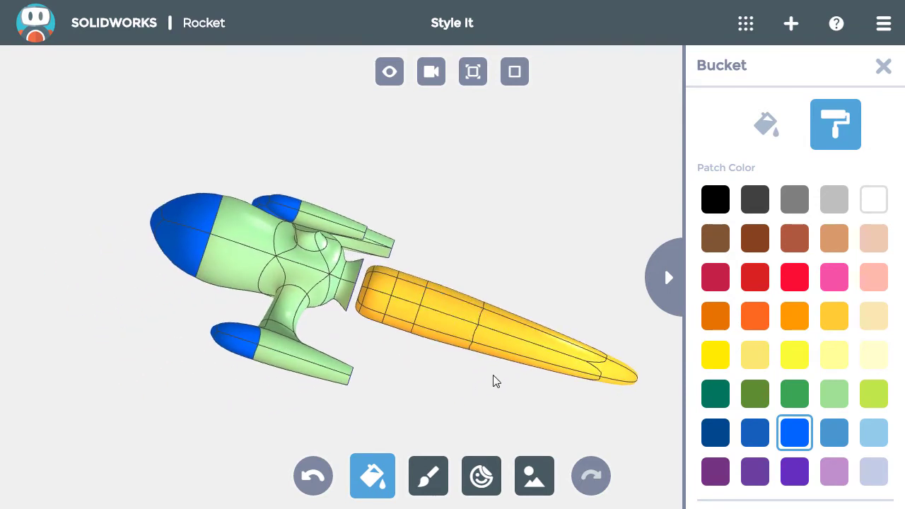
# Colour the ring joining body and tail grey, then switch to the freehand Paint brush.
pyautogui.click(802, 205)
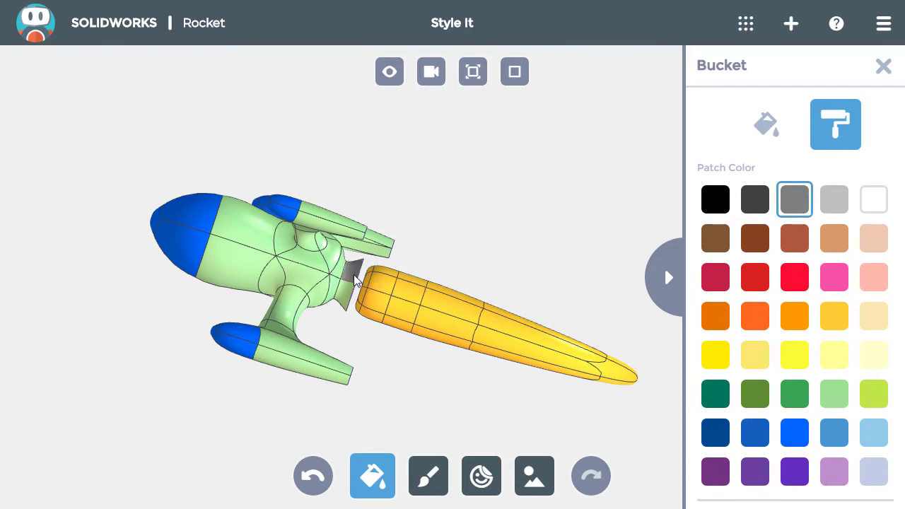
pyautogui.moveTo(357, 356); pyautogui.dragTo(296, 157)
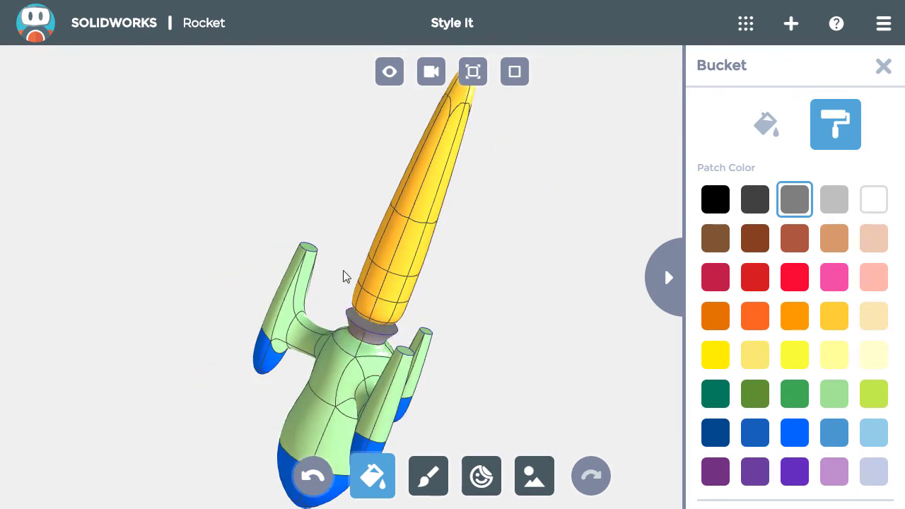
pyautogui.moveTo(347, 277); pyautogui.dragTo(386, 404)
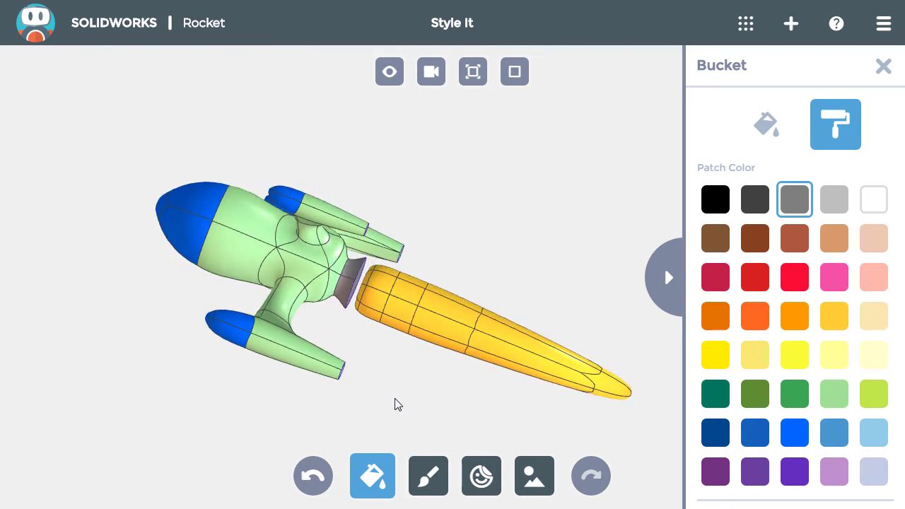
pyautogui.click(428, 476)
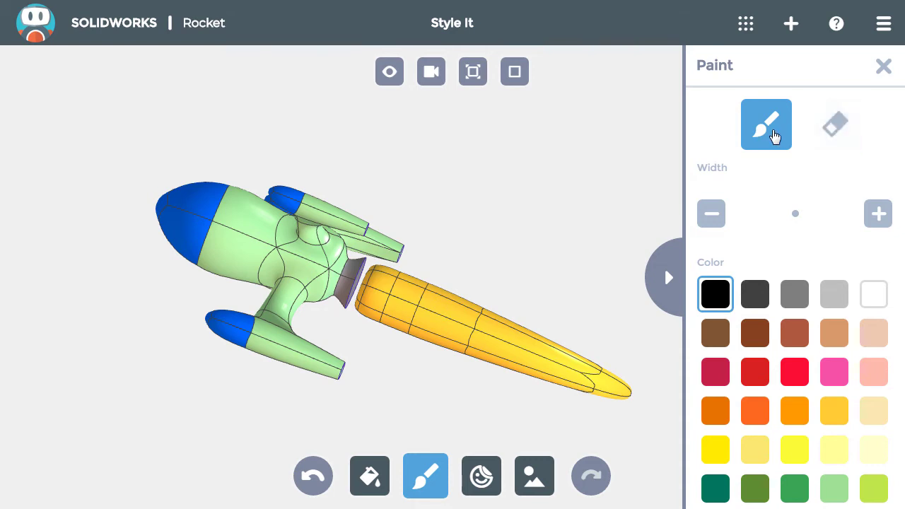
# With a wider red brush, paint streaks and a dot across the visible yellow fire trail.
pyautogui.click(756, 373)
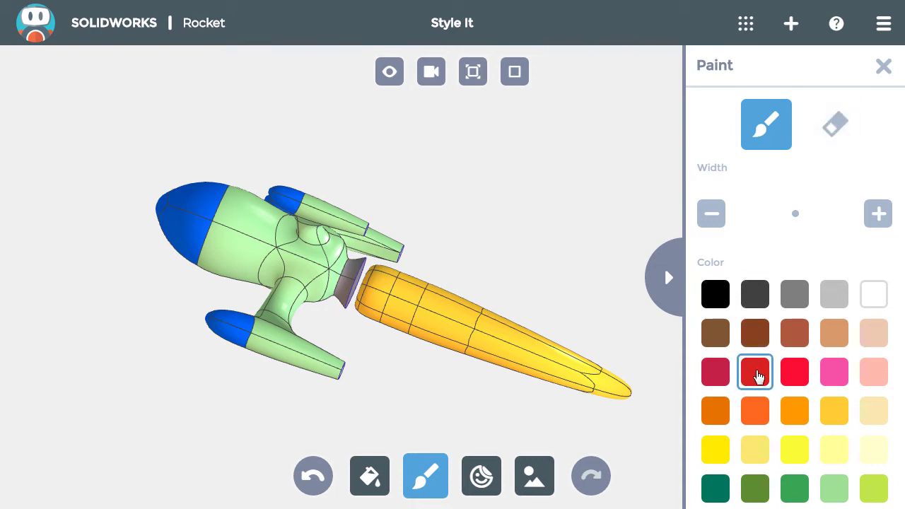
pyautogui.click(880, 221)
pyautogui.click(389, 292)
pyautogui.moveTo(386, 283); pyautogui.dragTo(463, 321)
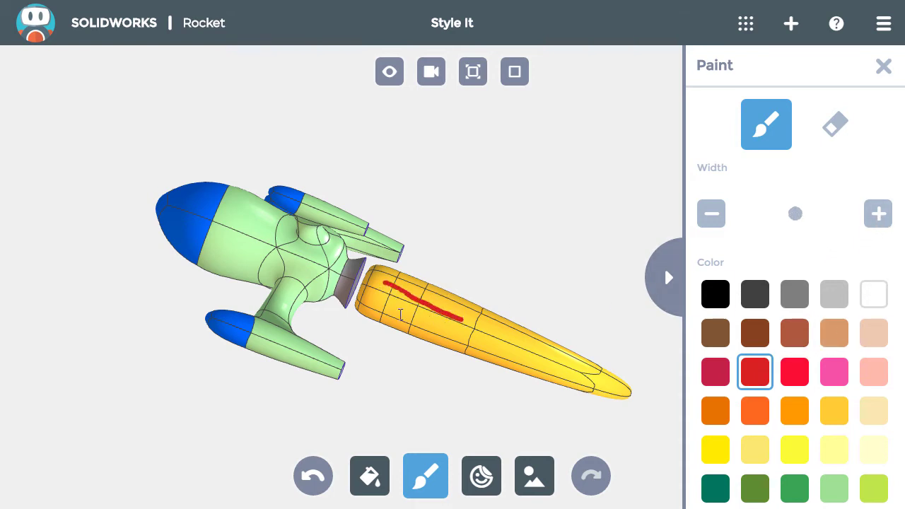
pyautogui.moveTo(381, 313); pyautogui.dragTo(461, 348)
pyautogui.moveTo(465, 312)
pyautogui.mouseDown()
pyautogui.moveTo(499, 336)
pyautogui.moveTo(520, 359)
pyautogui.mouseUp()
pyautogui.moveTo(422, 317); pyautogui.dragTo(488, 321)
pyautogui.click(535, 358)
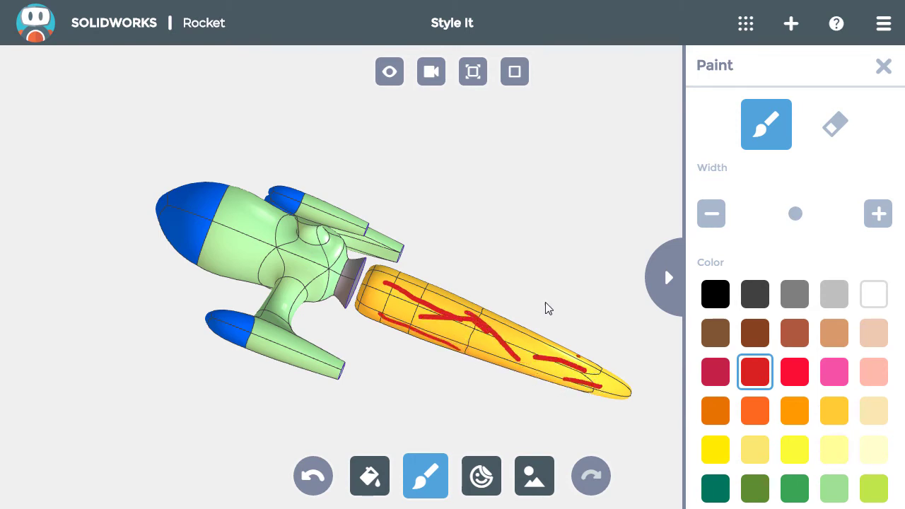
# Turn the rocket and paint more red streaks and dots down another side of the trail.
pyautogui.moveTo(548, 309); pyautogui.dragTo(410, 327)
pyautogui.moveTo(369, 271); pyautogui.dragTo(407, 331)
pyautogui.moveTo(399, 276)
pyautogui.mouseDown()
pyautogui.moveTo(413, 350)
pyautogui.moveTo(449, 426)
pyautogui.moveTo(468, 432)
pyautogui.moveTo(426, 302)
pyautogui.moveTo(450, 348)
pyautogui.moveTo(390, 315)
pyautogui.moveTo(352, 320)
pyautogui.mouseUp()
pyautogui.click(408, 341)
pyautogui.click(467, 433)
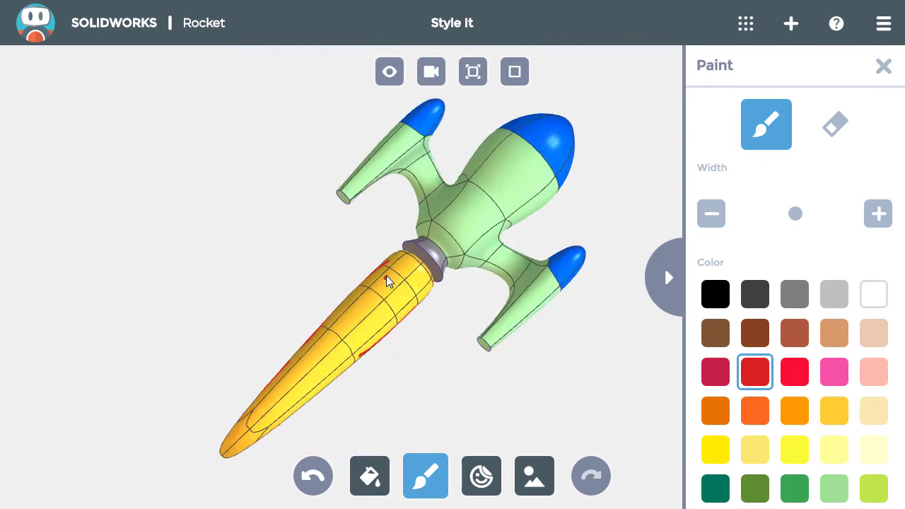
# Add curved and short red streaks near the trail's tip, then close the Paint panel.
pyautogui.click(375, 313)
pyautogui.moveTo(386, 276)
pyautogui.mouseDown()
pyautogui.moveTo(366, 311)
pyautogui.moveTo(391, 313)
pyautogui.moveTo(410, 283)
pyautogui.moveTo(381, 291)
pyautogui.moveTo(335, 328)
pyautogui.moveTo(353, 309)
pyautogui.moveTo(287, 368)
pyautogui.mouseUp()
pyautogui.moveTo(258, 424); pyautogui.dragTo(315, 393)
pyautogui.moveTo(349, 326); pyautogui.dragTo(339, 374)
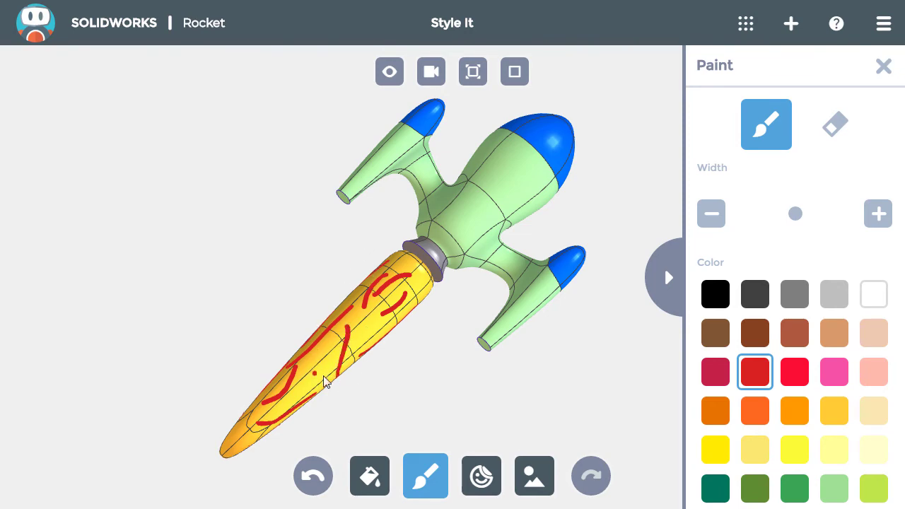
pyautogui.moveTo(337, 378)
pyautogui.mouseDown(button='right')
pyautogui.moveTo(479, 330)
pyautogui.moveTo(513, 250)
pyautogui.moveTo(493, 238)
pyautogui.moveTo(500, 262)
pyautogui.mouseUp(button='right')
pyautogui.press('Escape')
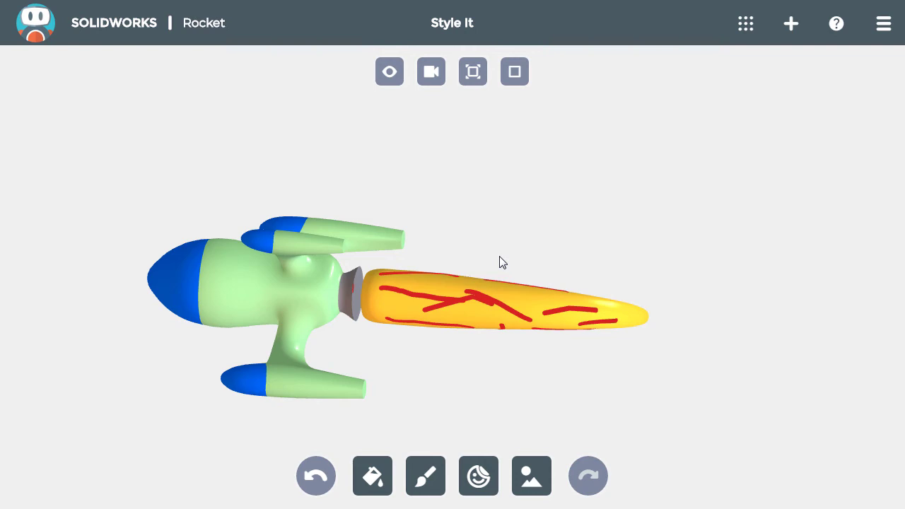
# Place white outlined-circle porthole stickers on the green body: one on one side, two on the other.
pyautogui.click(479, 478)
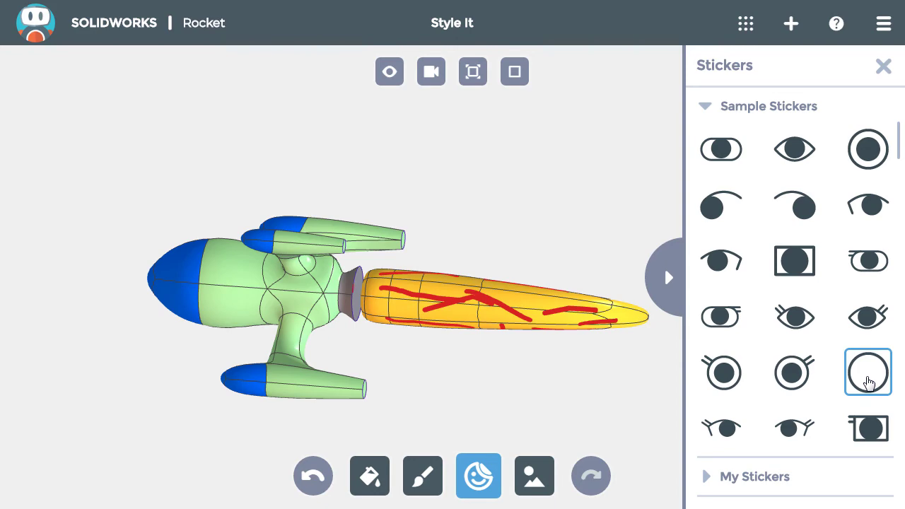
pyautogui.click(236, 261)
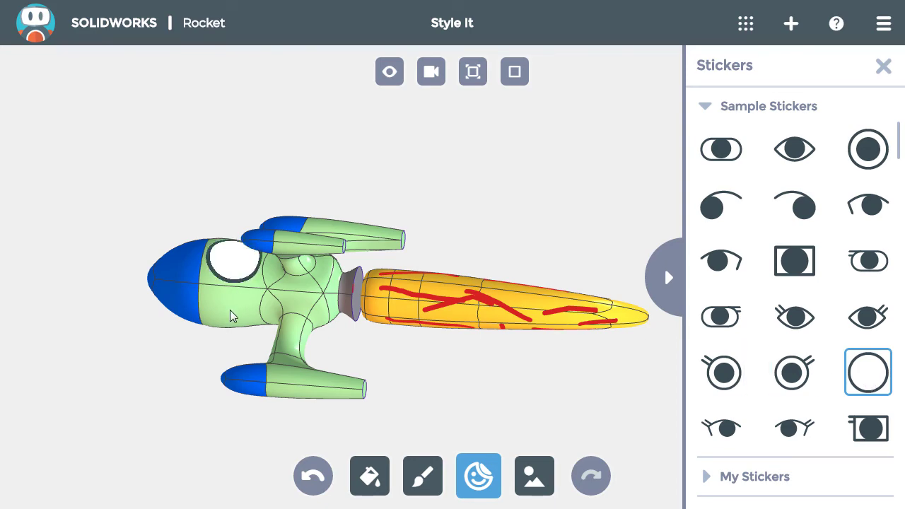
pyautogui.moveTo(257, 362); pyautogui.dragTo(494, 333)
pyautogui.click(556, 296)
pyautogui.click(558, 259)
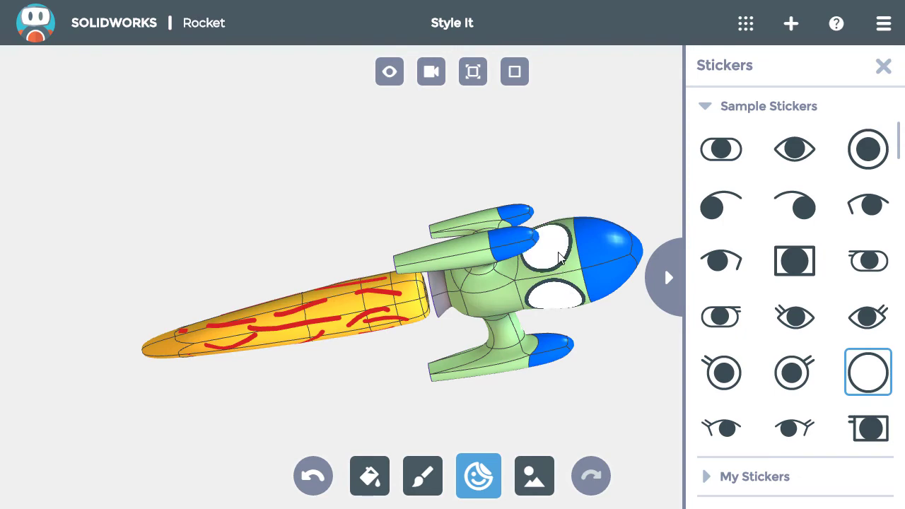
pyautogui.moveTo(601, 188); pyautogui.dragTo(359, 192)
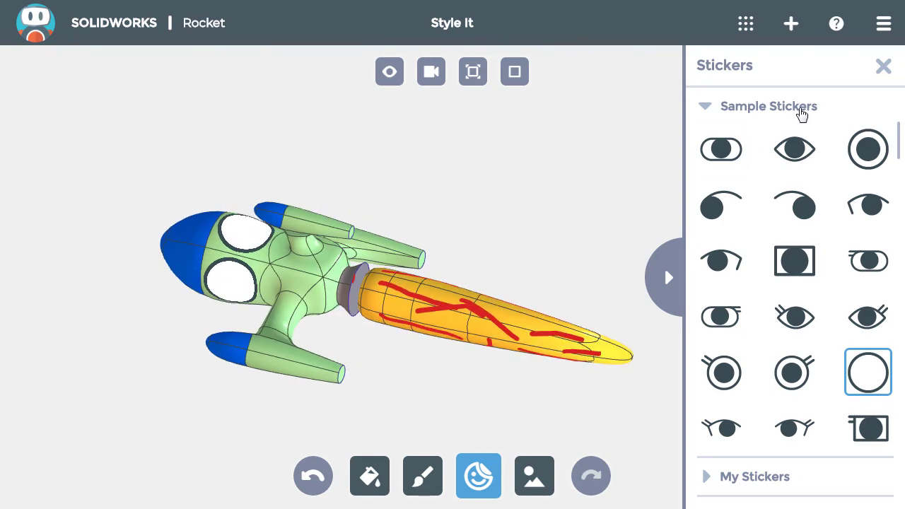
pyautogui.click(884, 67)
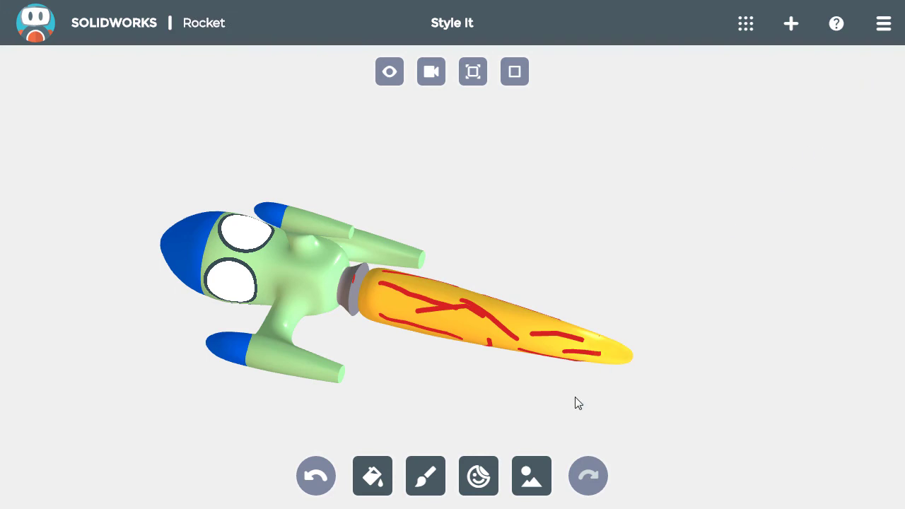
# Set the Alien Landscape scene as the background after briefly trying Mountains.
pyautogui.click(523, 487)
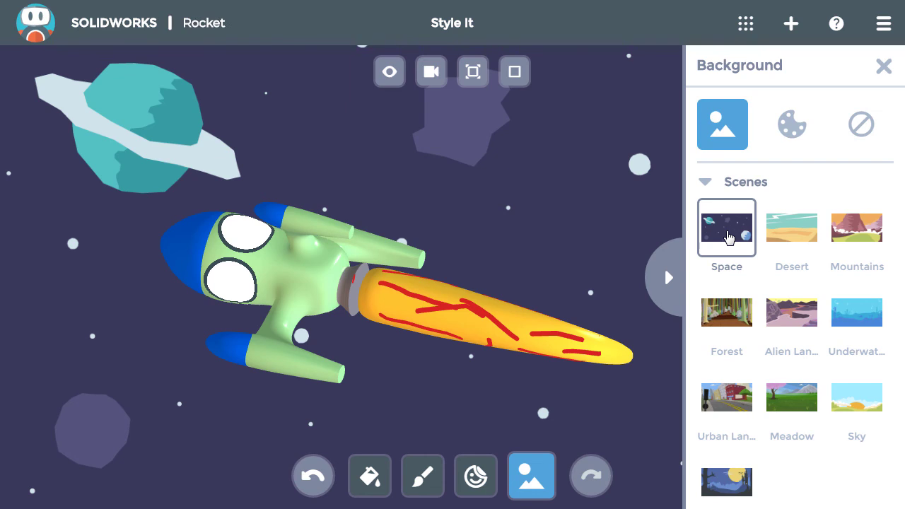
pyautogui.click(853, 242)
pyautogui.click(798, 320)
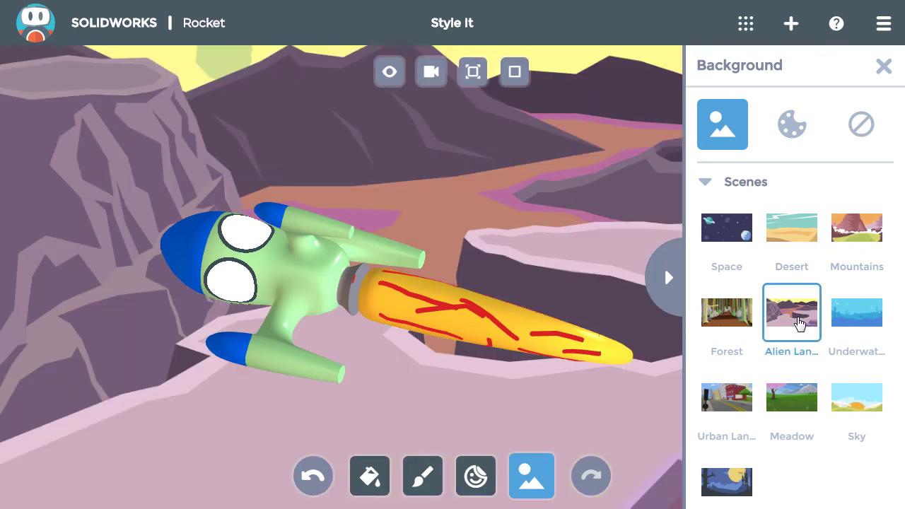
# Try grey, red, salmon and no background, then settle on the Space scene.
pyautogui.click(791, 128)
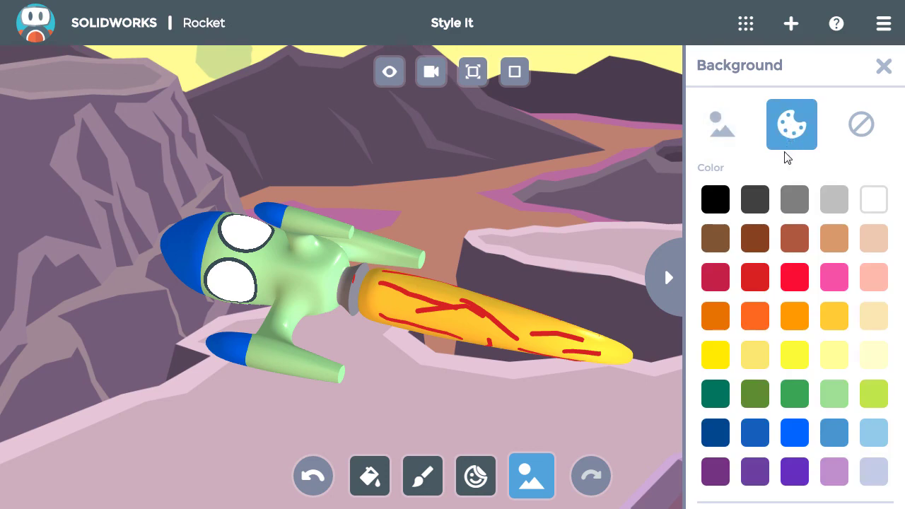
pyautogui.click(794, 197)
pyautogui.click(758, 279)
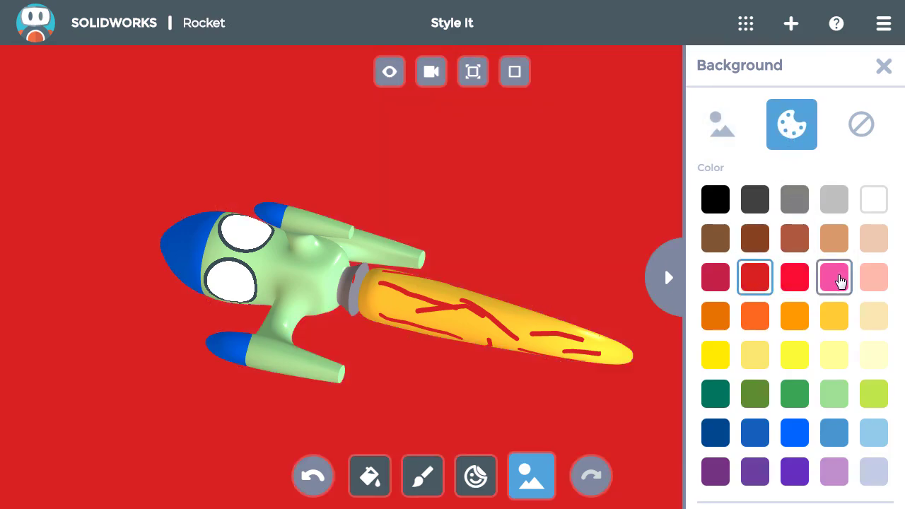
pyautogui.click(868, 283)
pyautogui.click(854, 137)
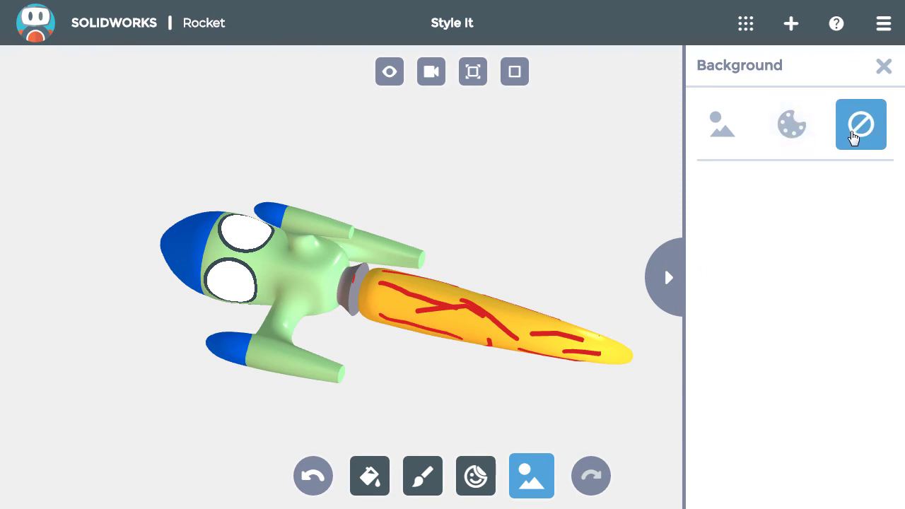
pyautogui.click(736, 134)
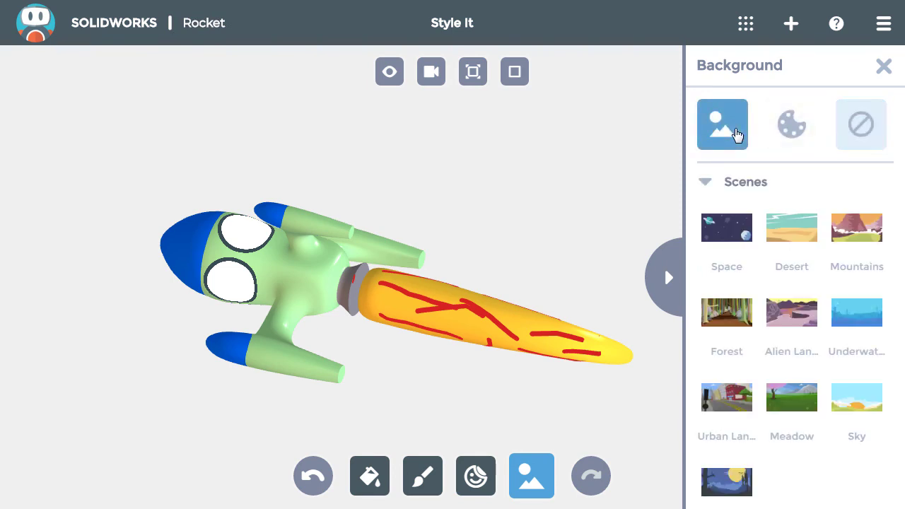
pyautogui.click(738, 237)
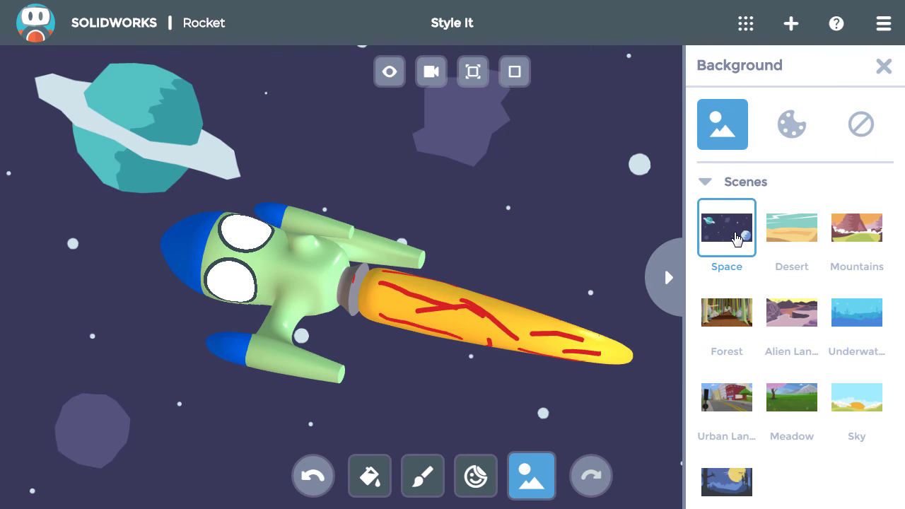
pyautogui.moveTo(416, 256); pyautogui.dragTo(488, 264)
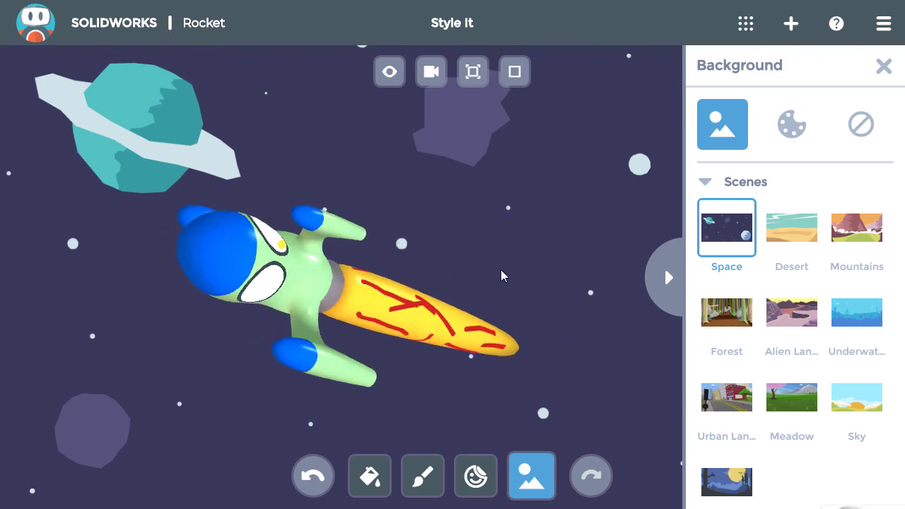